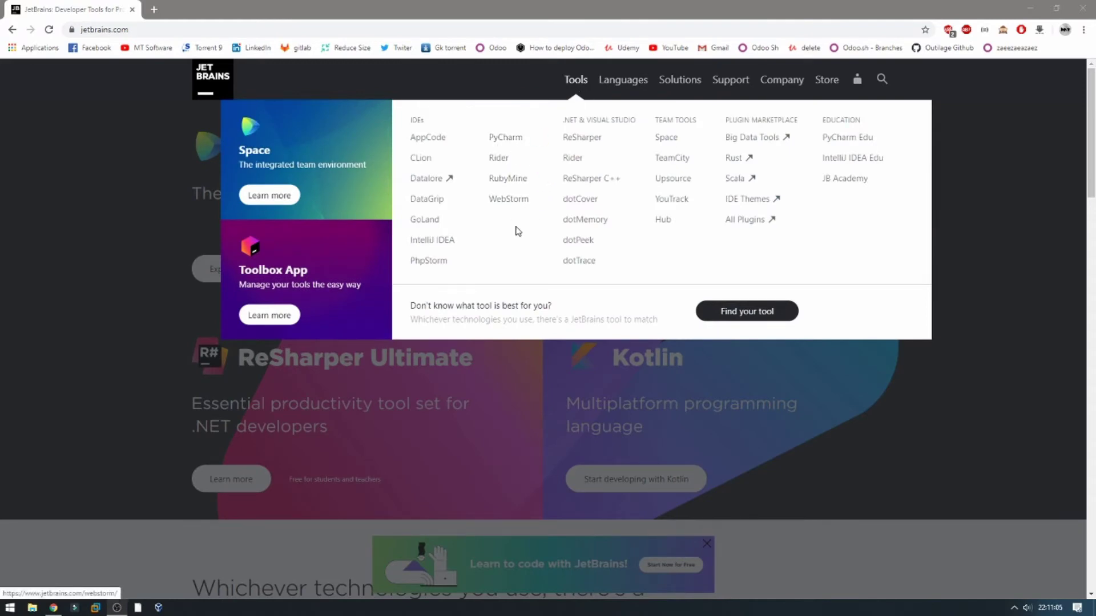
Go to the PyCharm page from the Tools menu on jetbrains.com
click(511, 146)
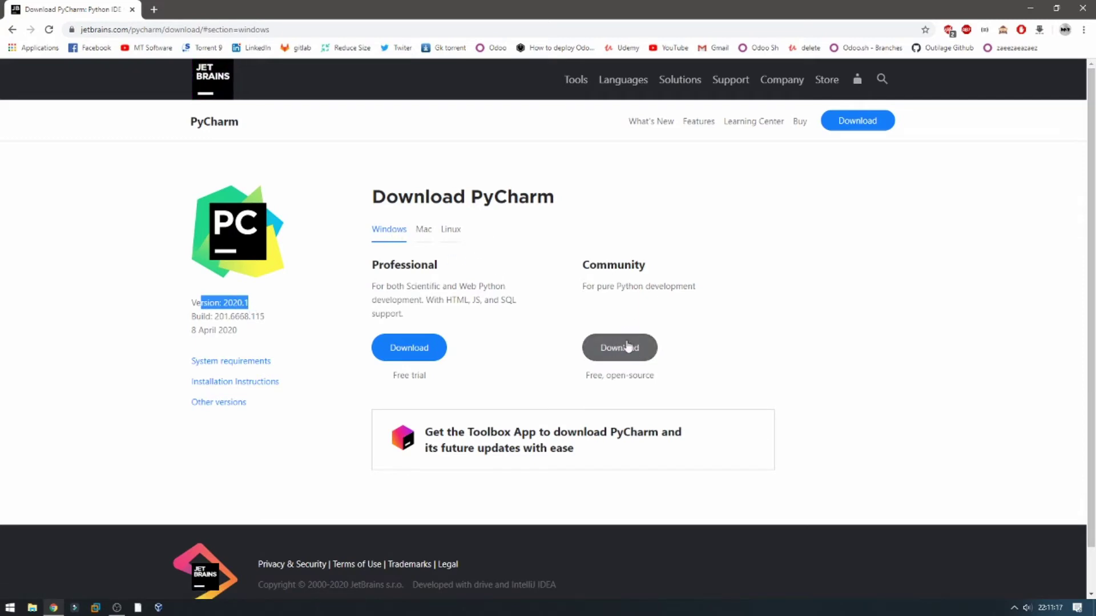
Start the PyCharm Community download for Windows, then cancel it in Chrome's download bar
click(647, 354)
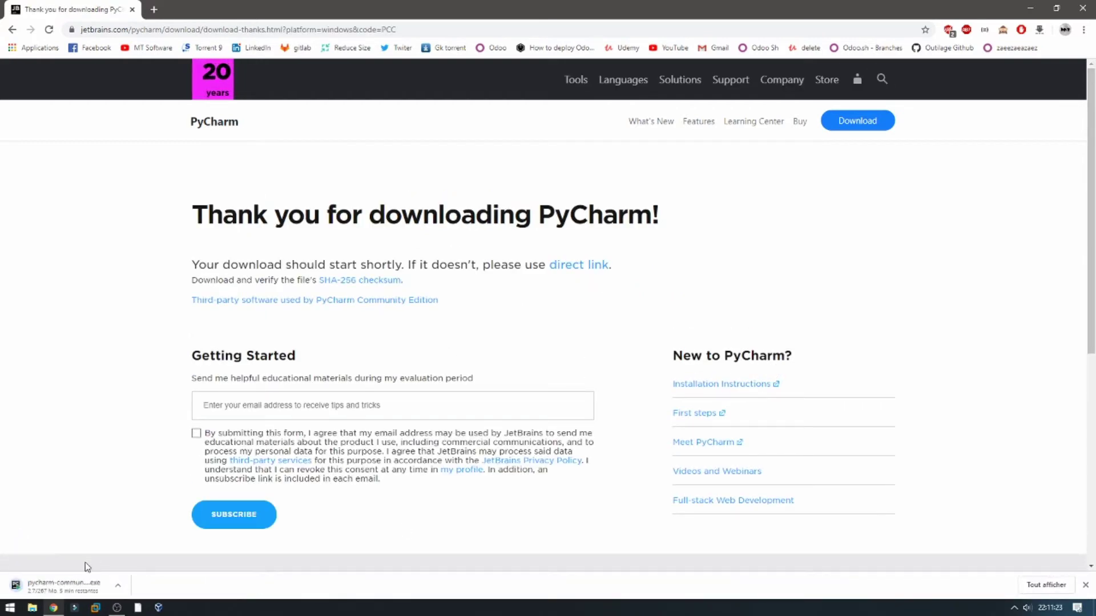
click(119, 586)
click(155, 567)
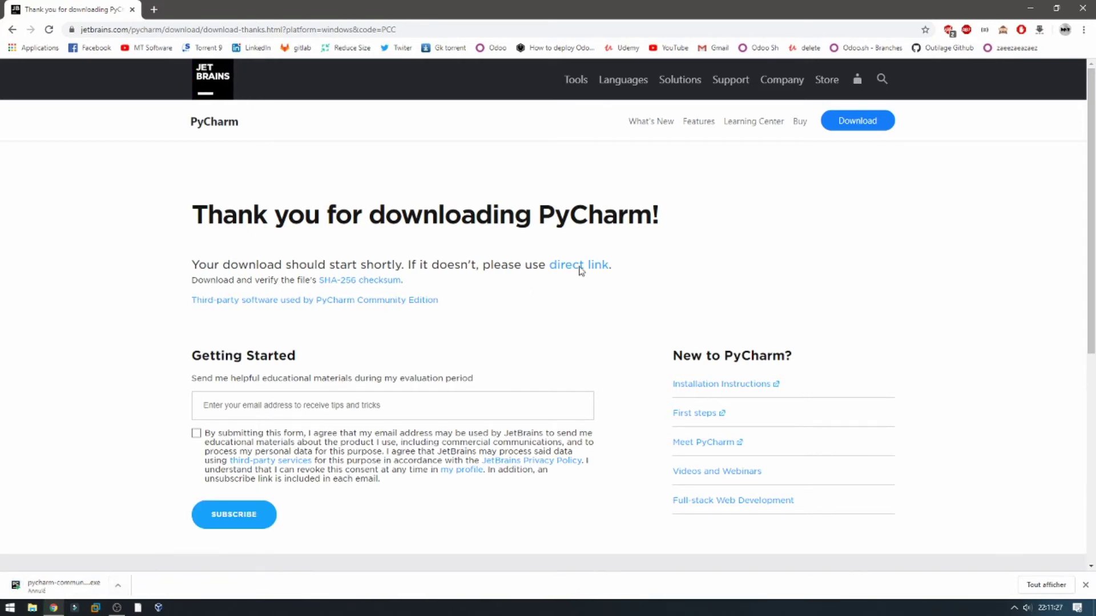
Minimize Chrome and run the desktop PyCharm installer, allowing it past the security warning
click(1030, 8)
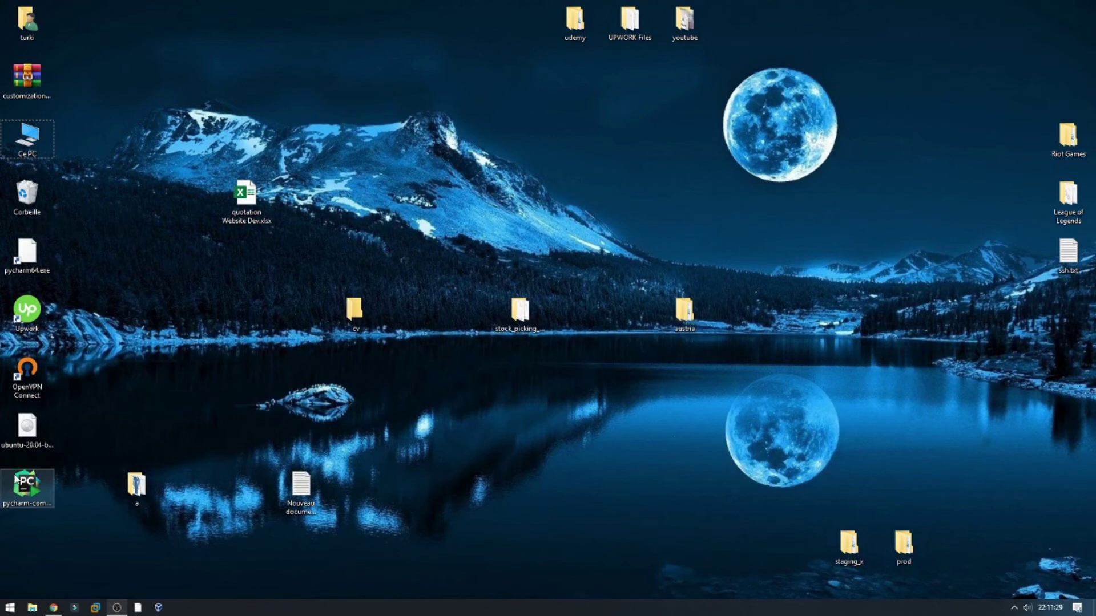
double_click(27, 485)
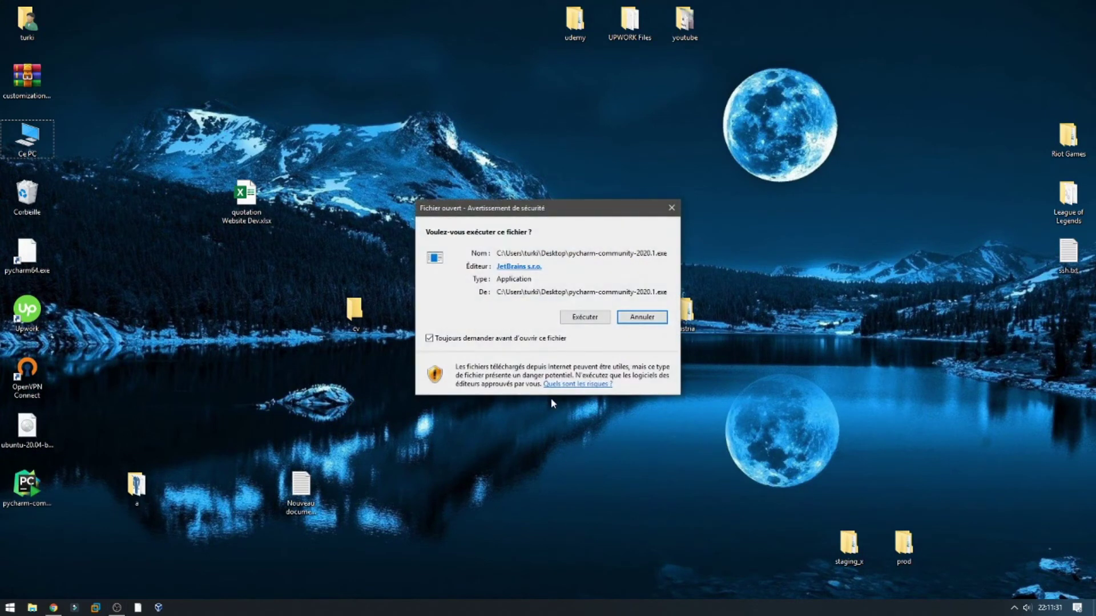
click(585, 318)
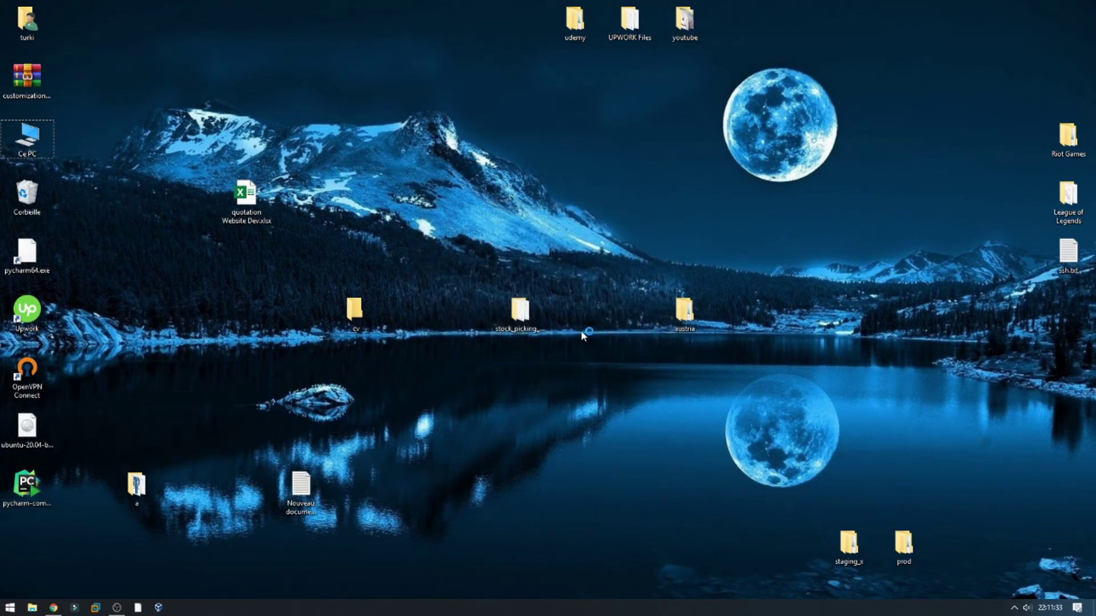
Install PyCharm Community with the default folder and start menu, launching it on Finish
click(615, 399)
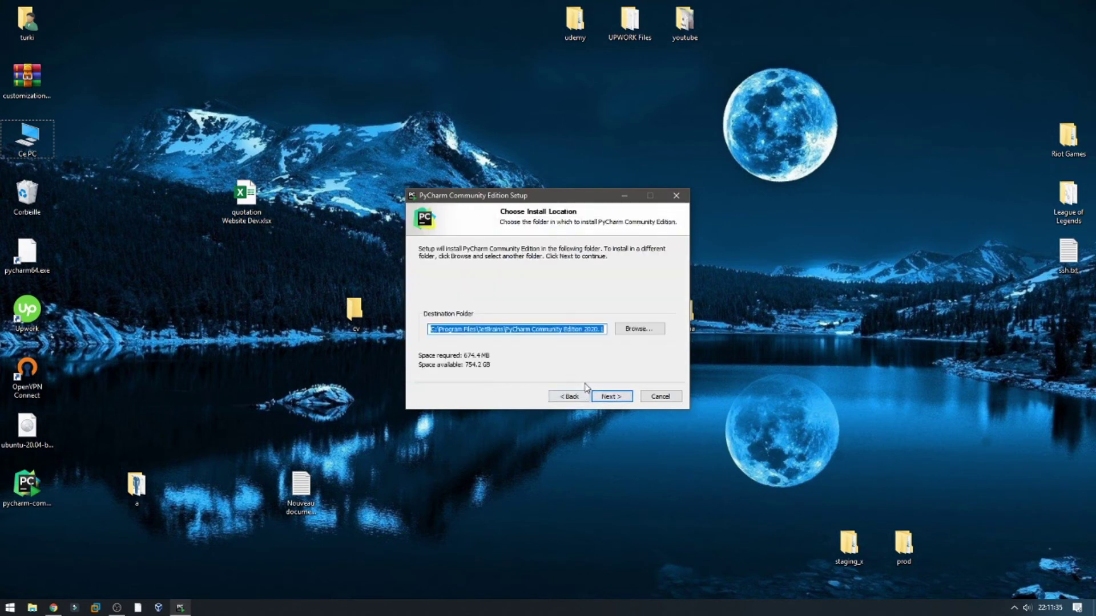
click(611, 398)
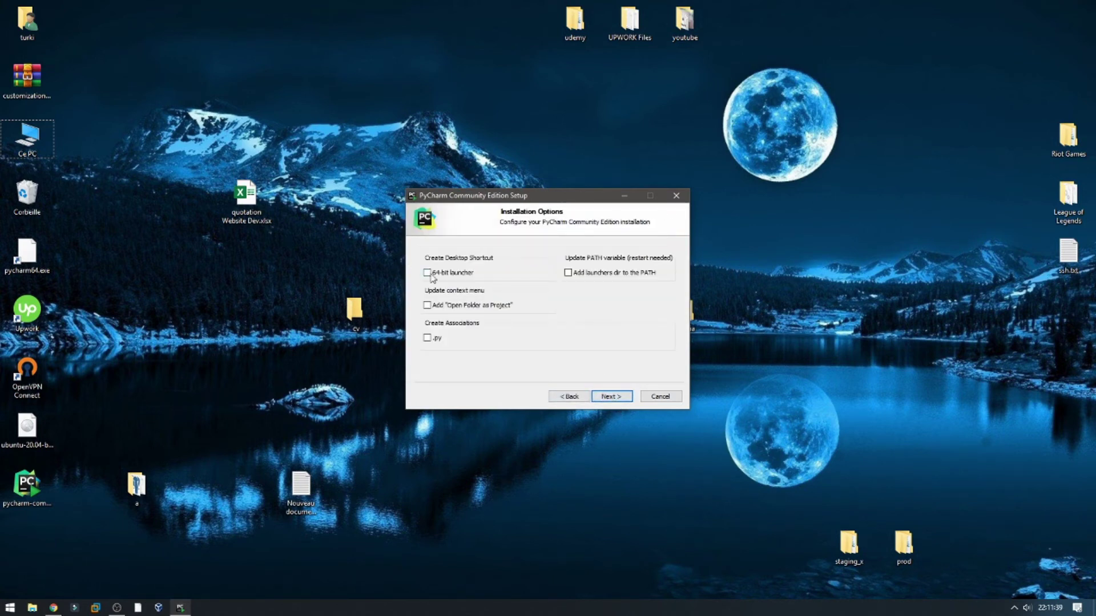
click(604, 400)
click(615, 398)
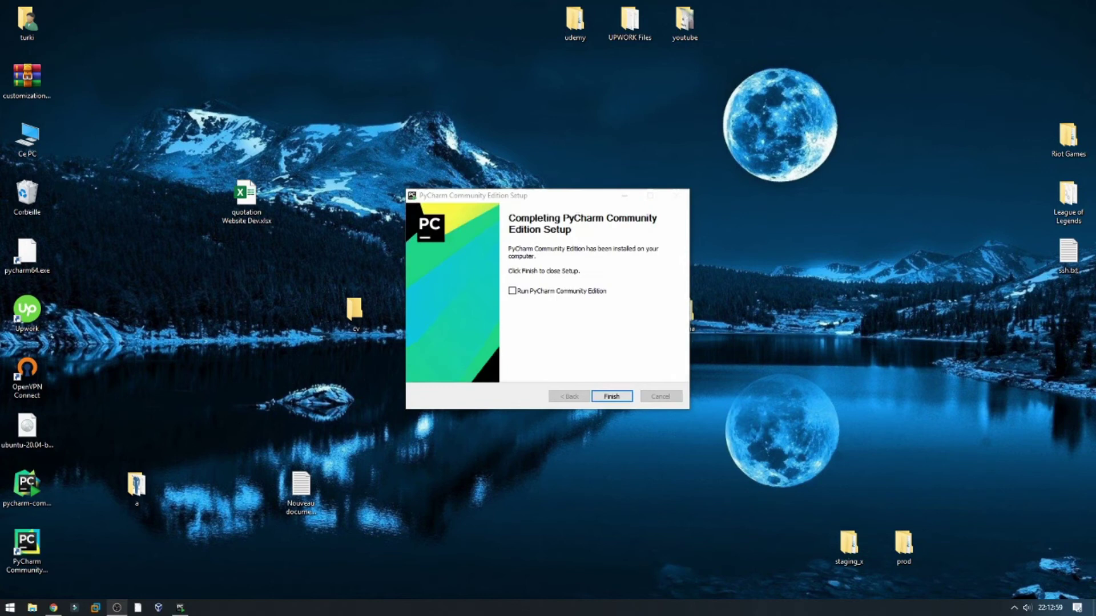
click(540, 294)
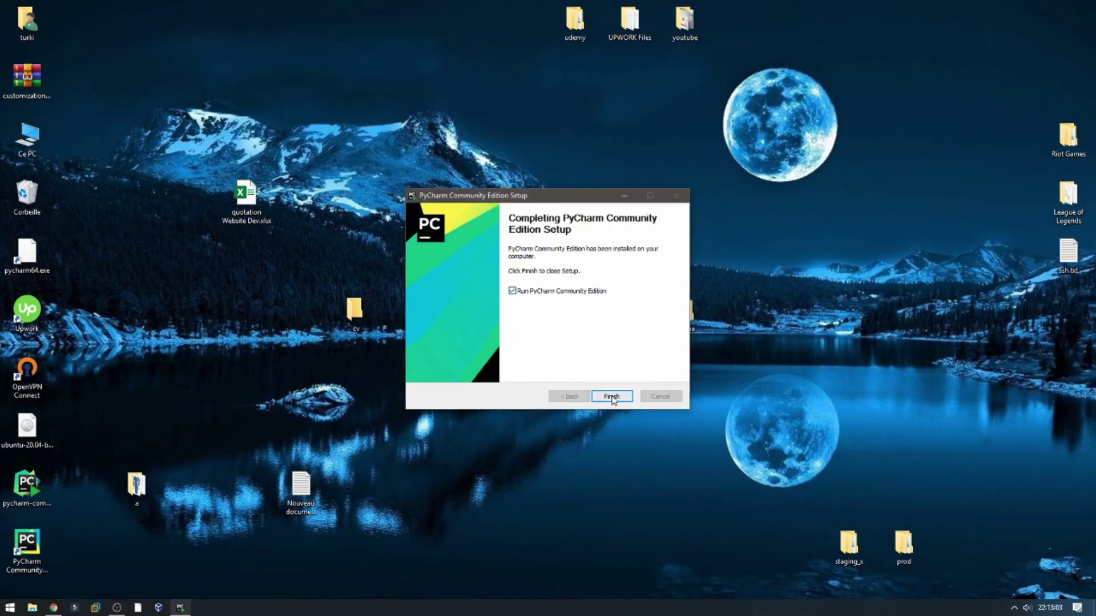
click(610, 396)
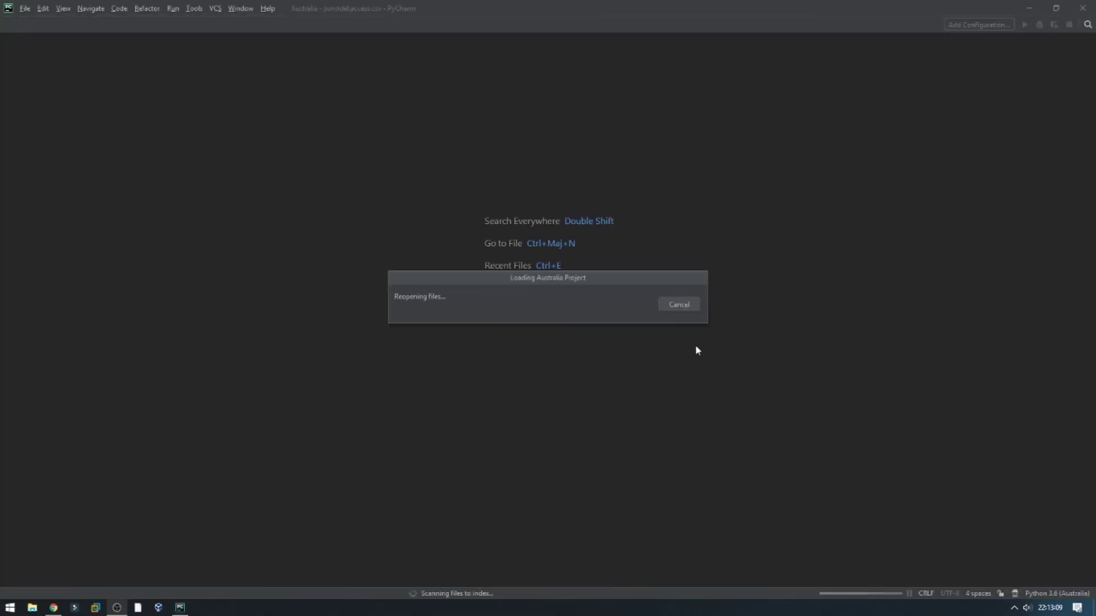
View PyCharm's About info from Help, close Tip of the Day, and minimize PyCharm
click(241, 9)
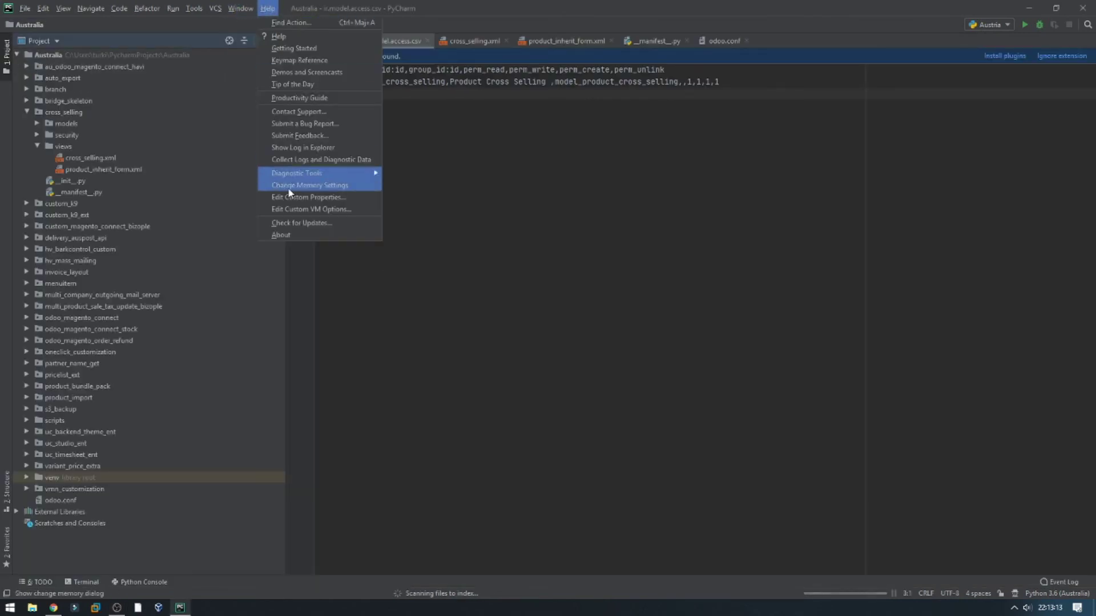
click(296, 232)
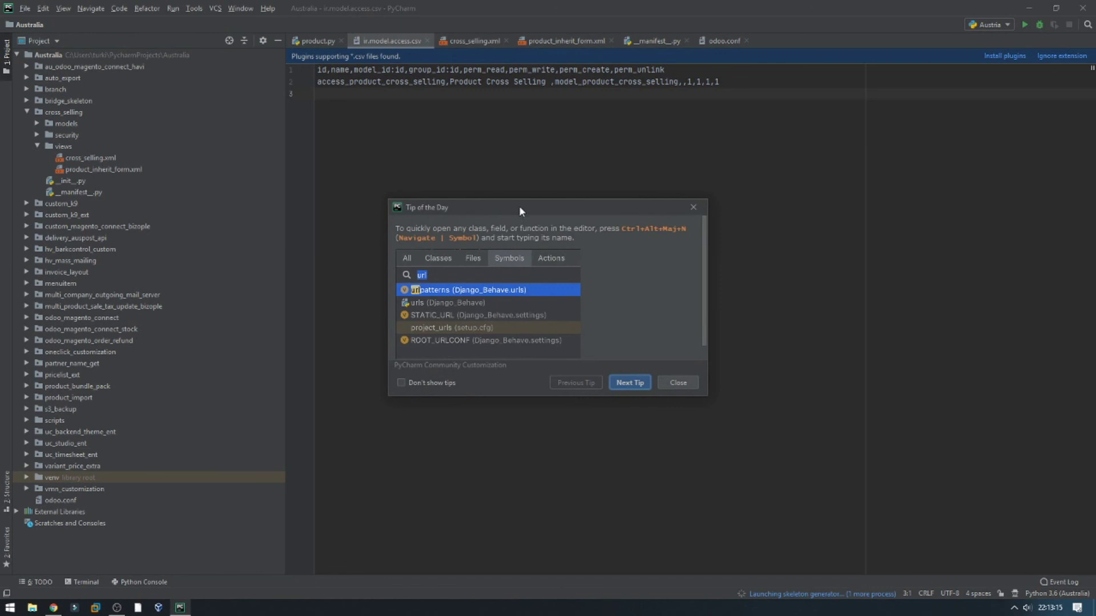
click(678, 382)
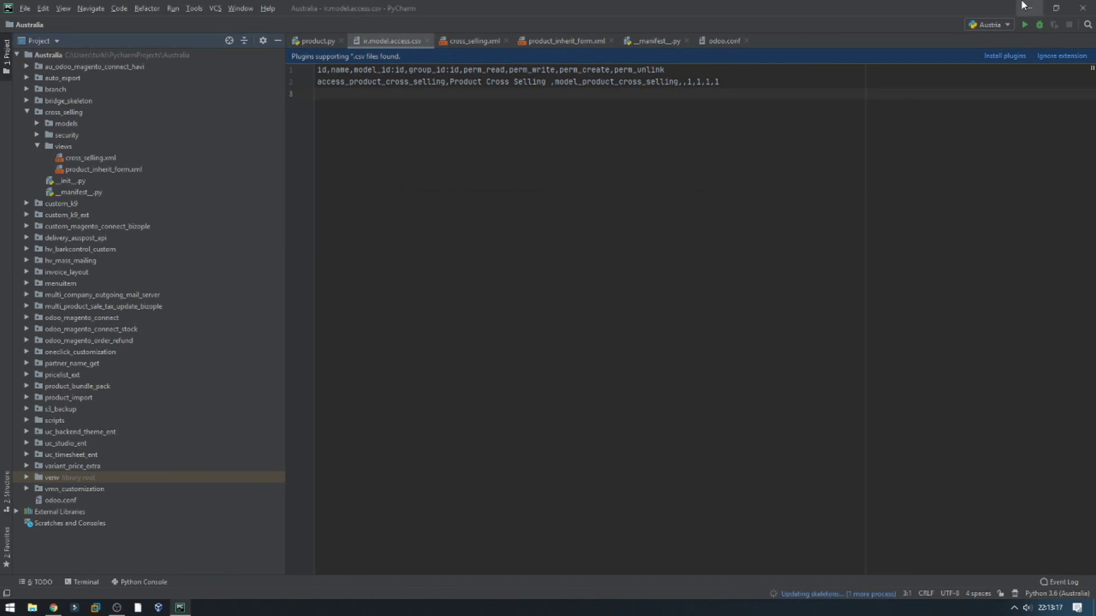
click(1023, 6)
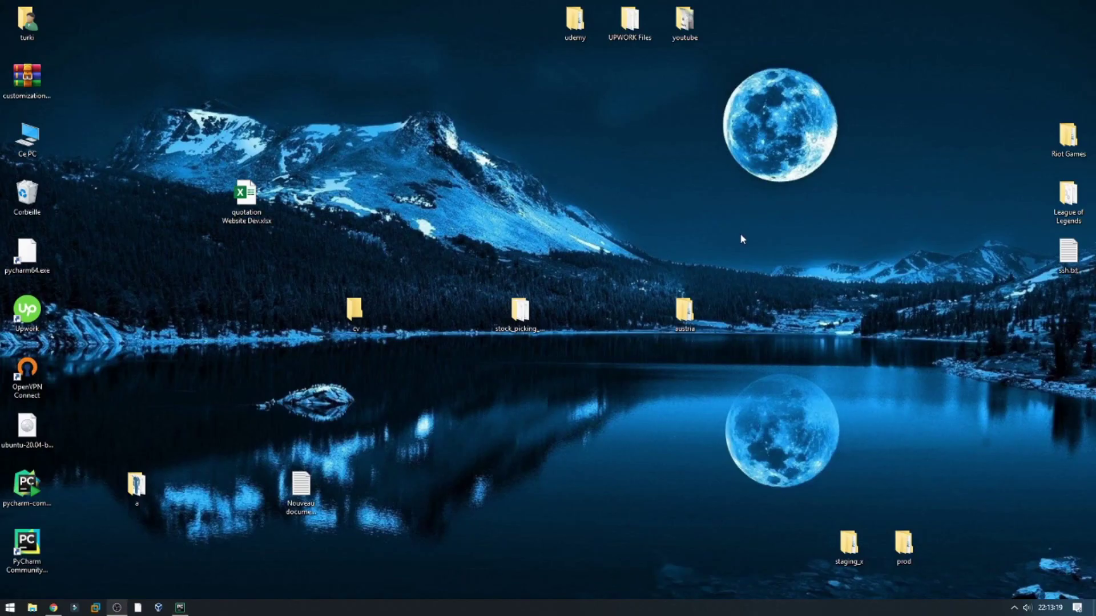